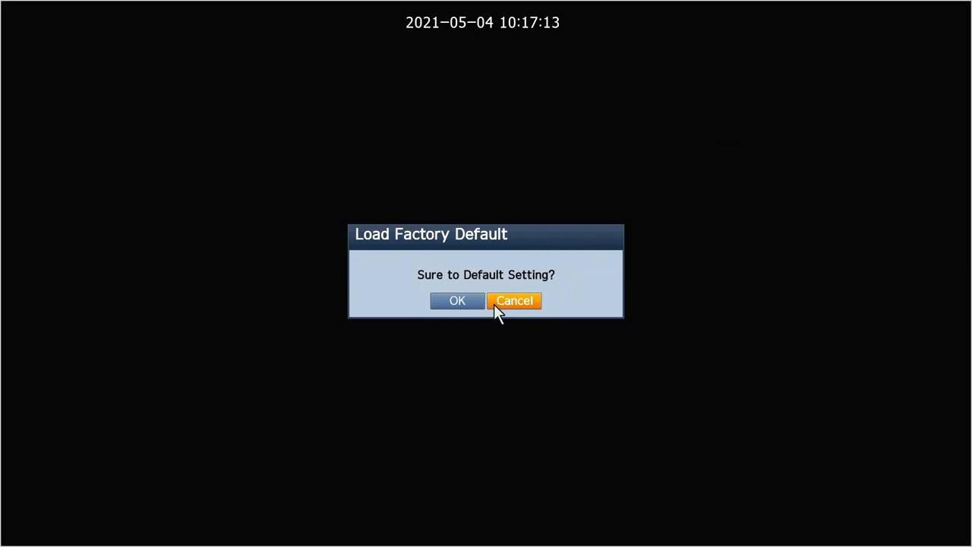
Step: Confirm loading the factory default settings on the DVR
{"action": "left_click", "coordinate": [468, 300]}
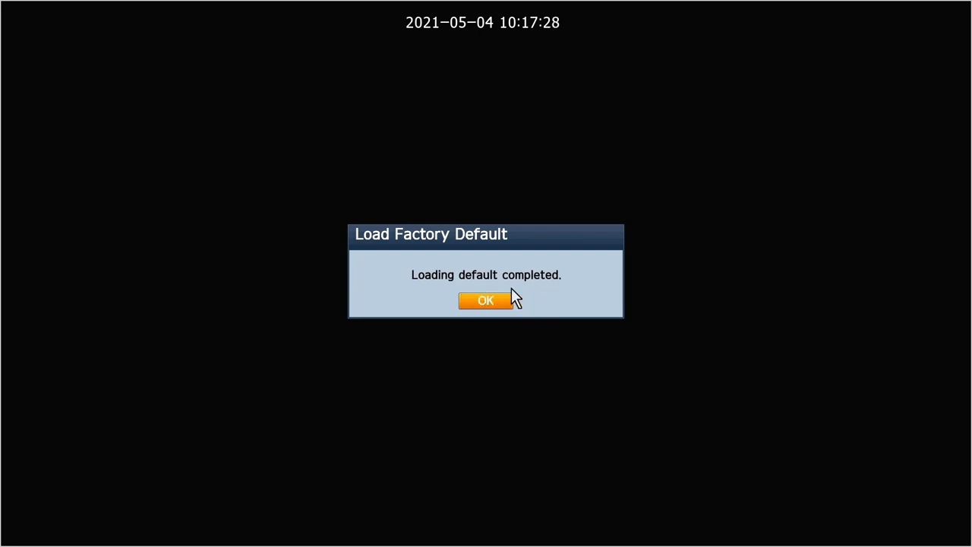
Step: Acknowledge the completed default load and activate the new admin Password field
{"action": "left_click", "coordinate": [478, 302]}
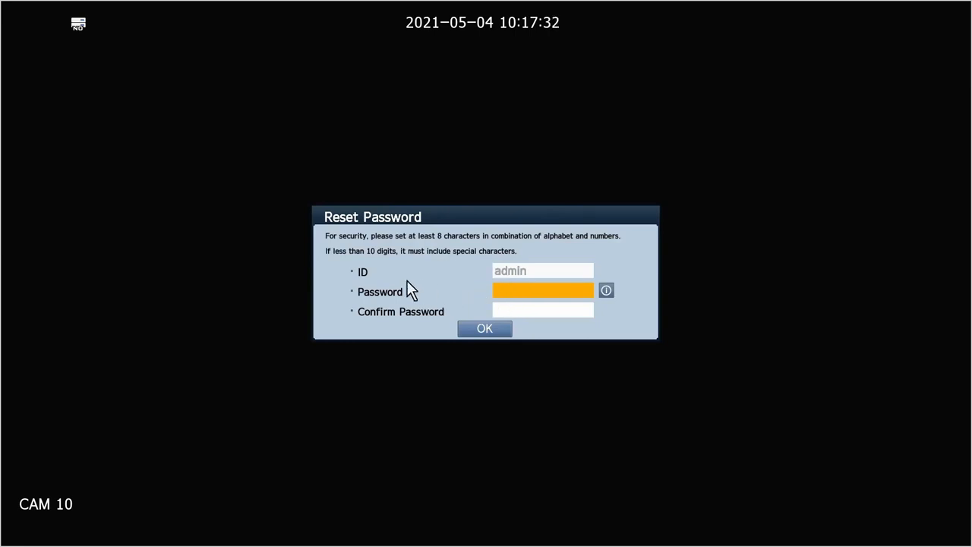
{"action": "left_click", "coordinate": [505, 293]}
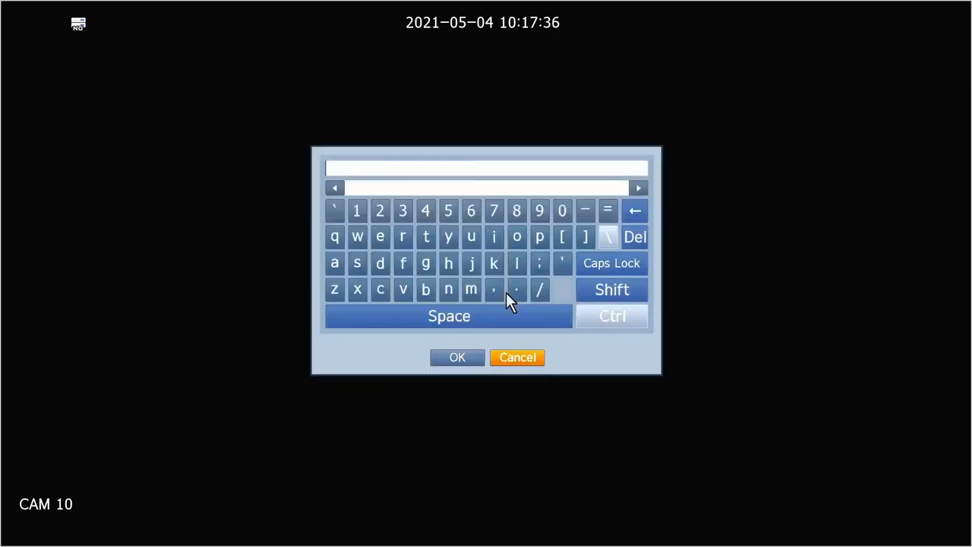